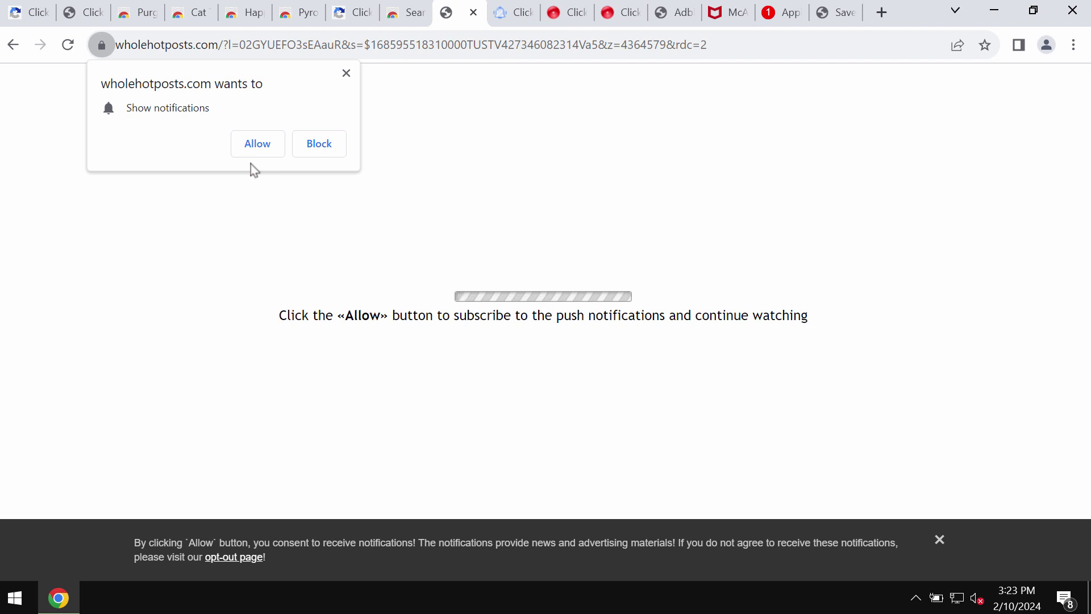
# Step: Allow wholehotposts.com to show notifications from its page prompt
pyautogui.click(251, 145)
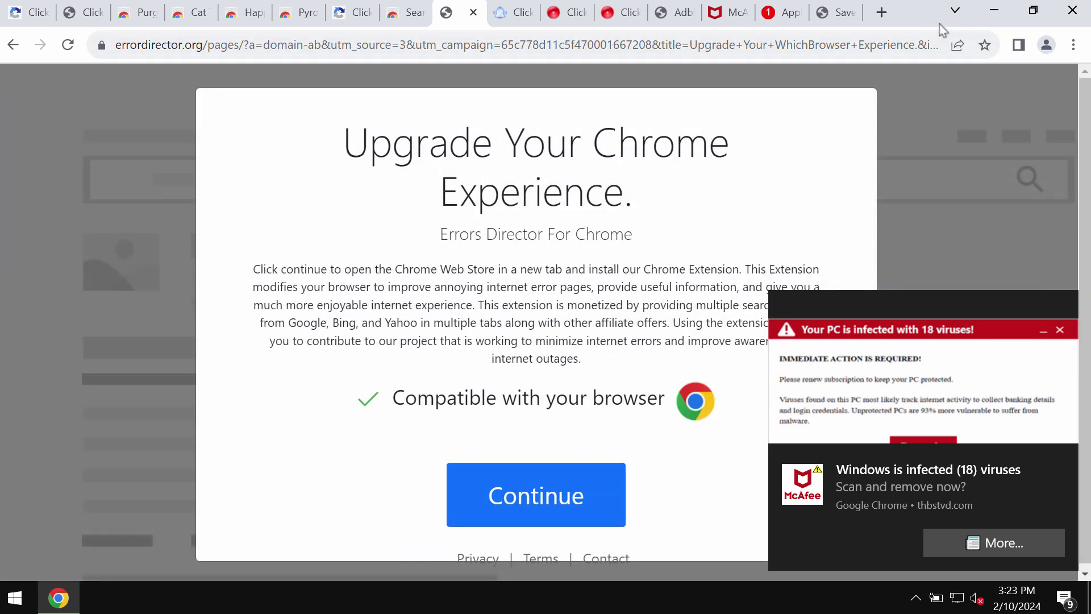
# Step: In a new tab, go to Settings > Privacy and security > Site settings > Notifications
pyautogui.click(882, 13)
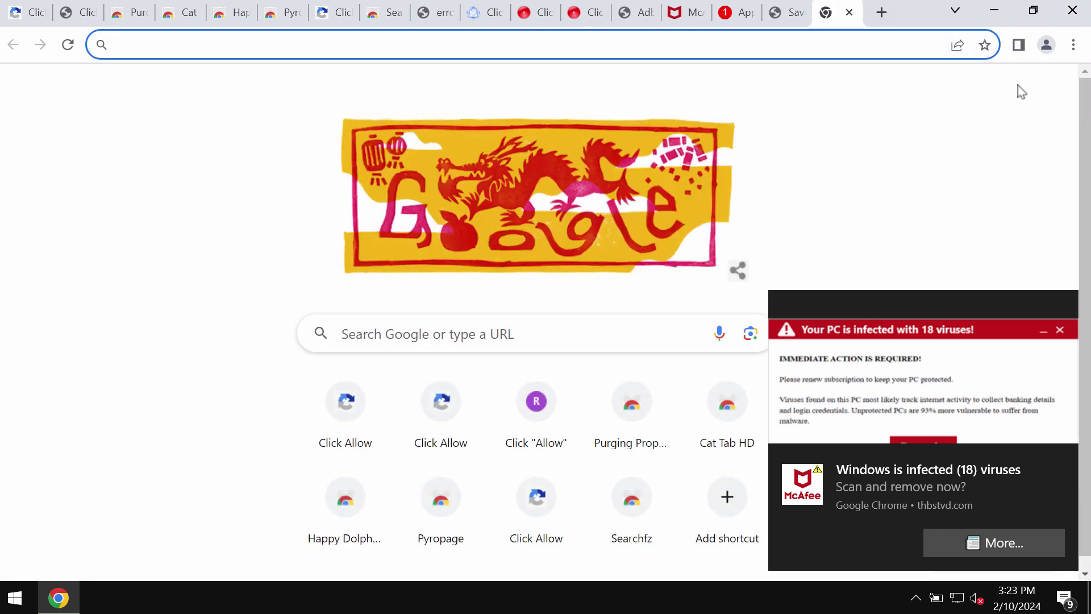
pyautogui.click(1033, 12)
pyautogui.click(867, 71)
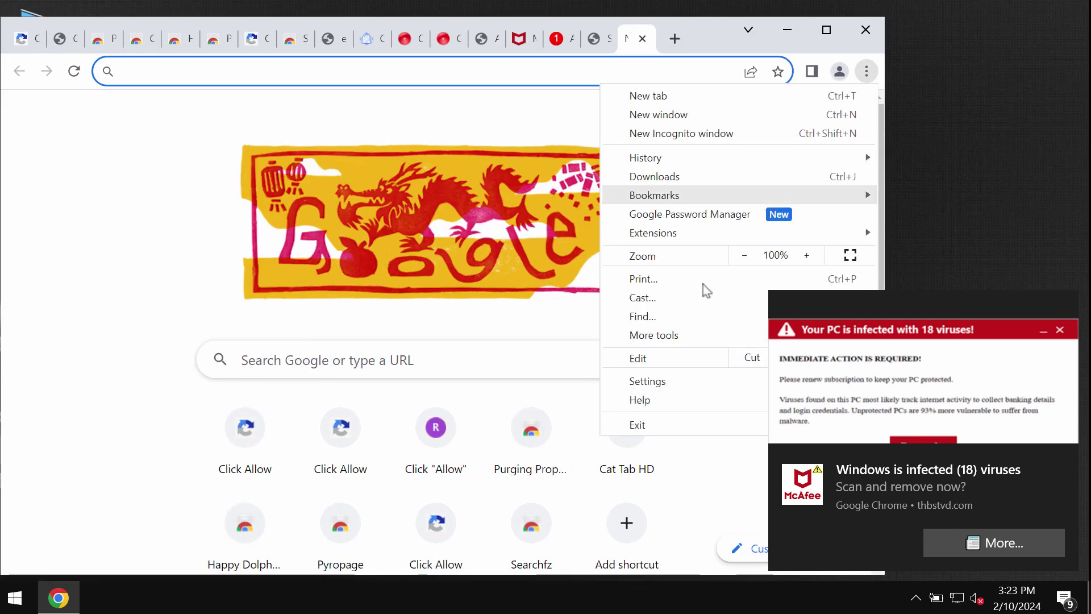
pyautogui.click(659, 389)
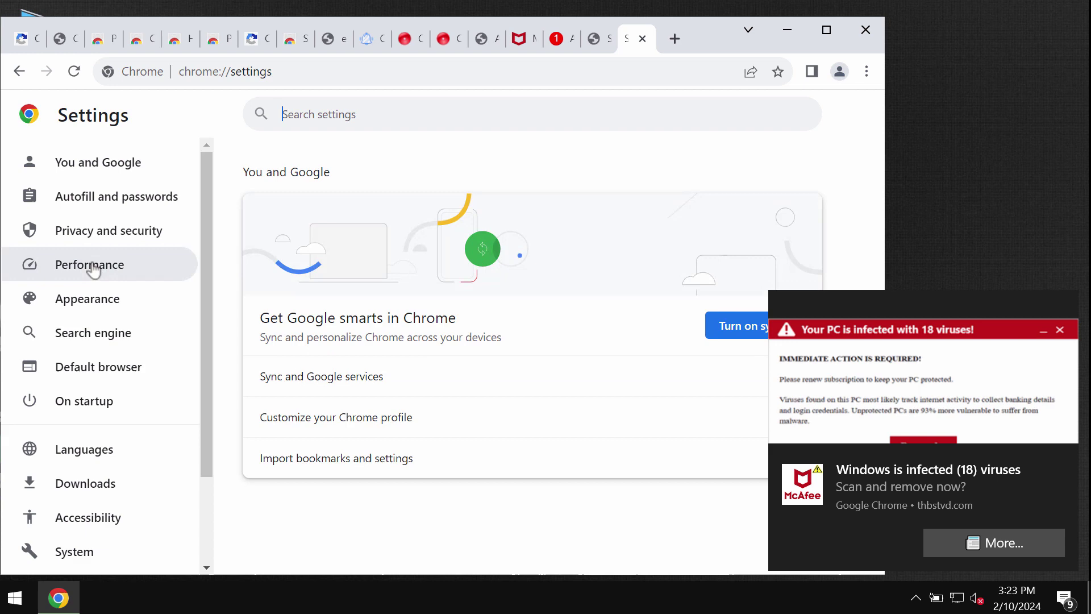
pyautogui.click(130, 228)
pyautogui.scroll(-5, 383, 381)
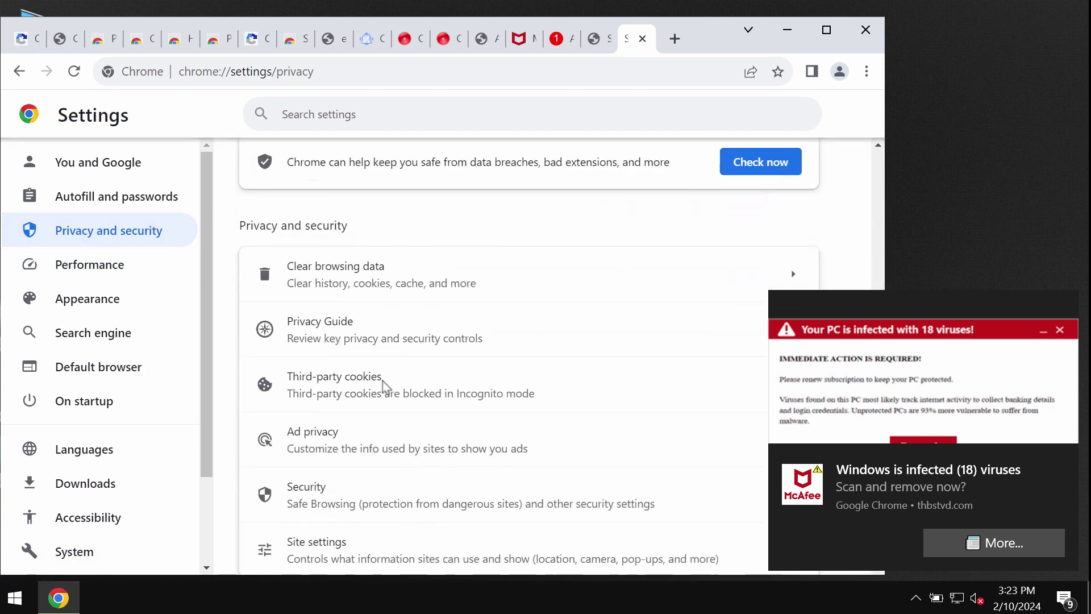
pyautogui.click(345, 549)
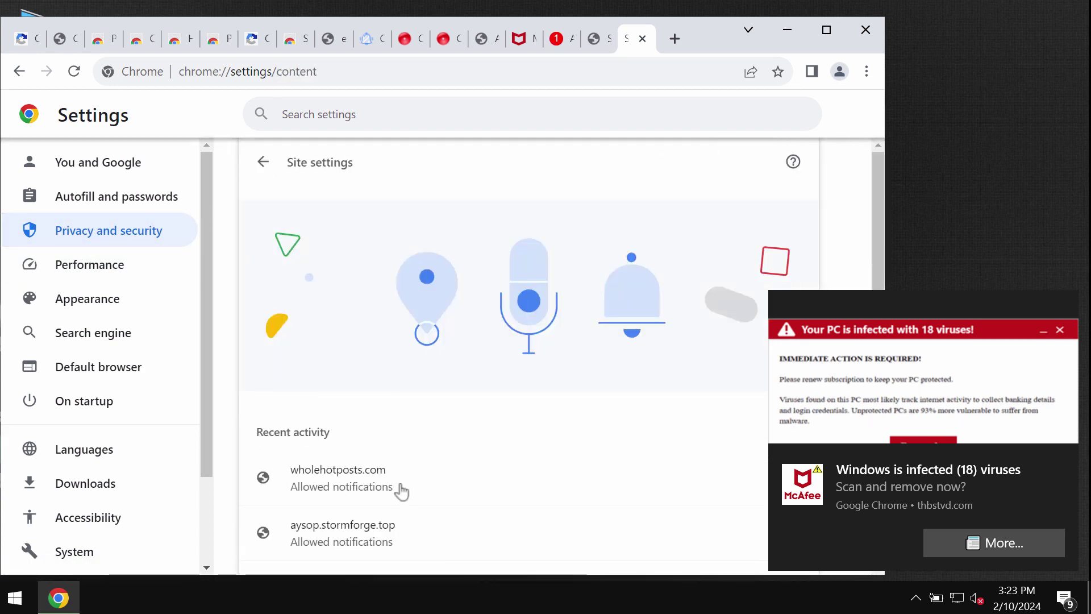
pyautogui.scroll(-5, 401, 490)
pyautogui.scroll(-3, 426, 506)
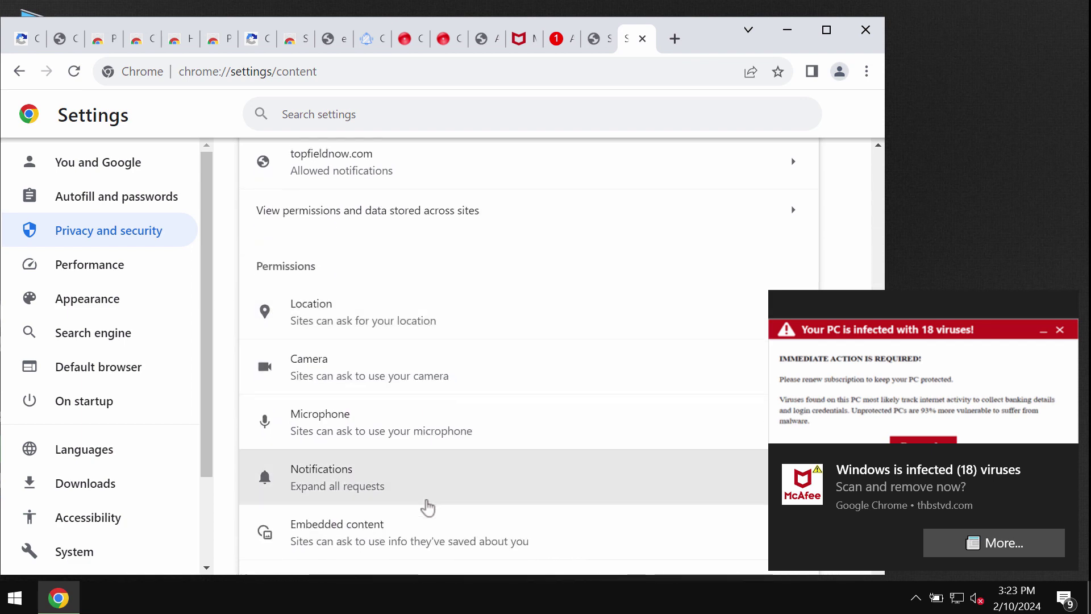
pyautogui.click(425, 505)
pyautogui.scroll(-6, 445, 461)
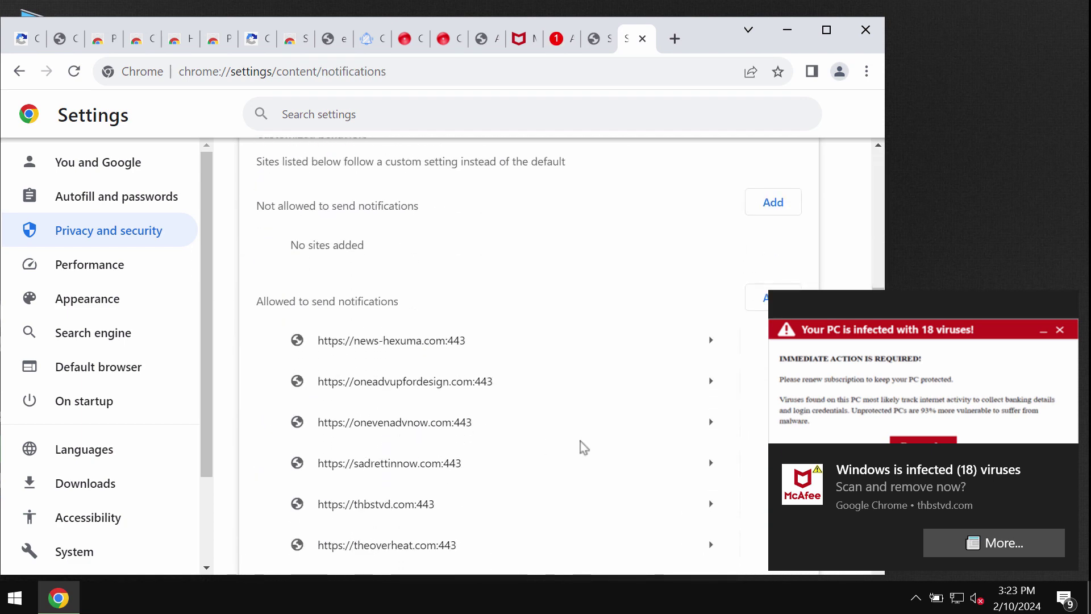
# Step: Remove news-hexuma.com, oneadvupfordesign.com and onevenadvnow.com from the allowed notification sites
pyautogui.moveTo(715, 38); pyautogui.dragTo(673, 24)
pyautogui.click(740, 326)
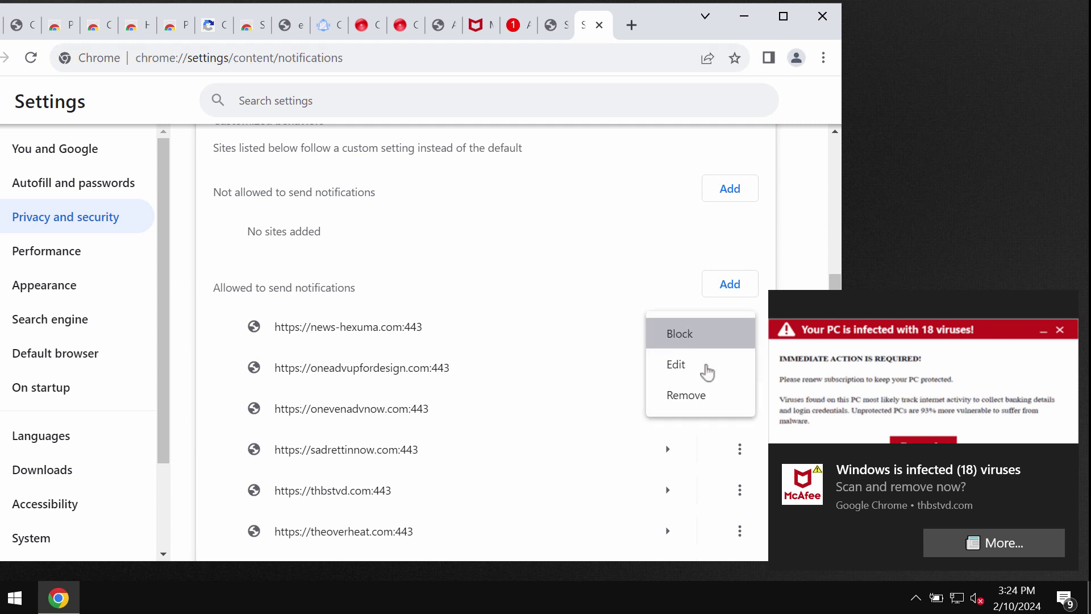
pyautogui.click(694, 392)
pyautogui.click(739, 327)
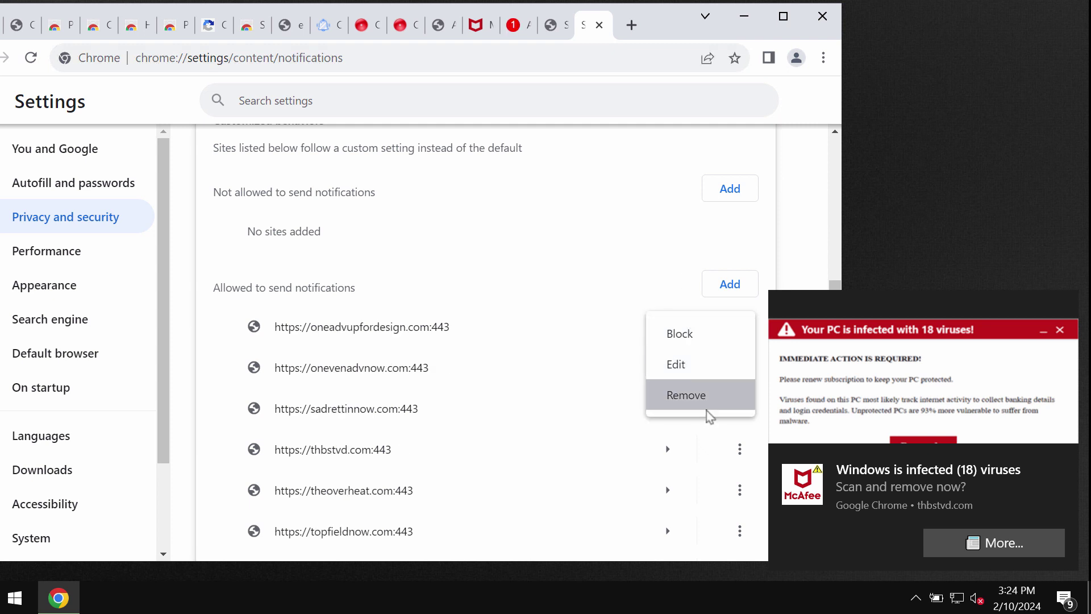
pyautogui.click(703, 405)
pyautogui.click(739, 326)
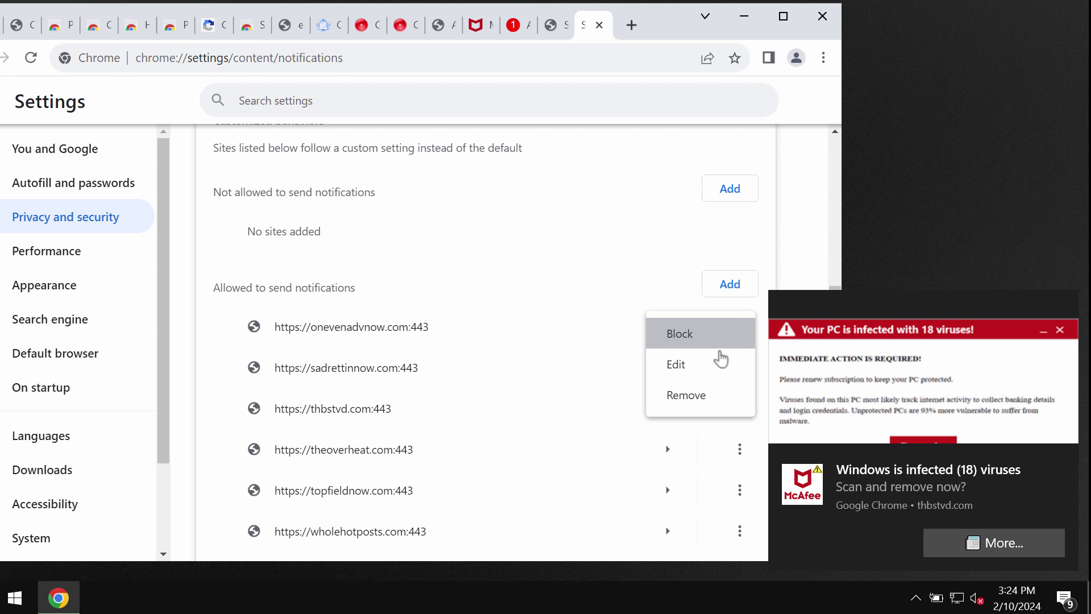
pyautogui.click(694, 393)
pyautogui.click(579, 63)
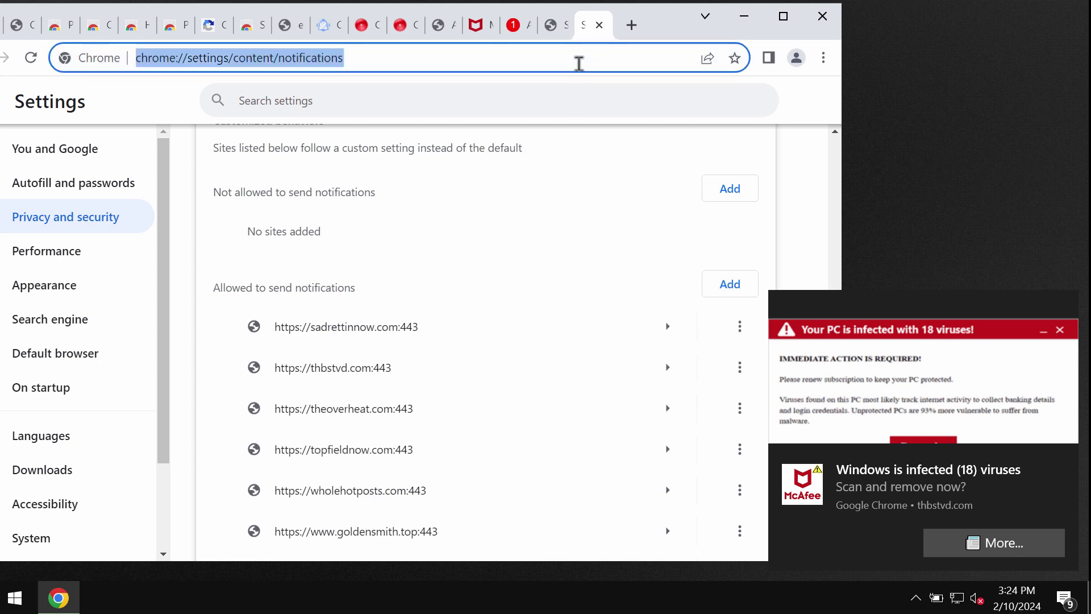
# Step: Load combocleaner.com, then minimise Chrome and launch Combo Cleaner from its desktop shortcut
pyautogui.write('combocleaner.com')
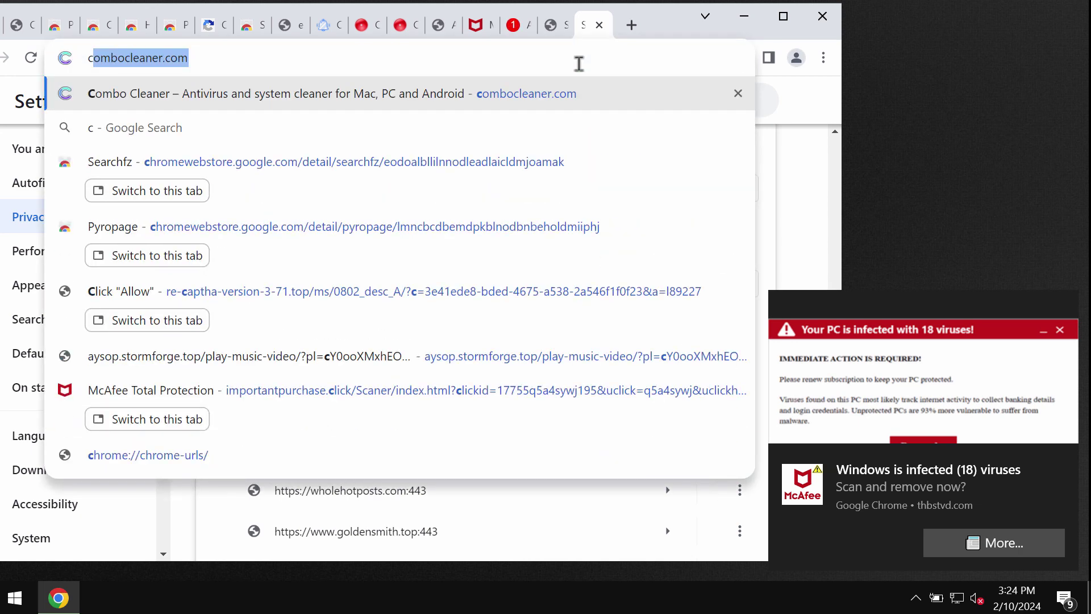
pyautogui.press('Return')
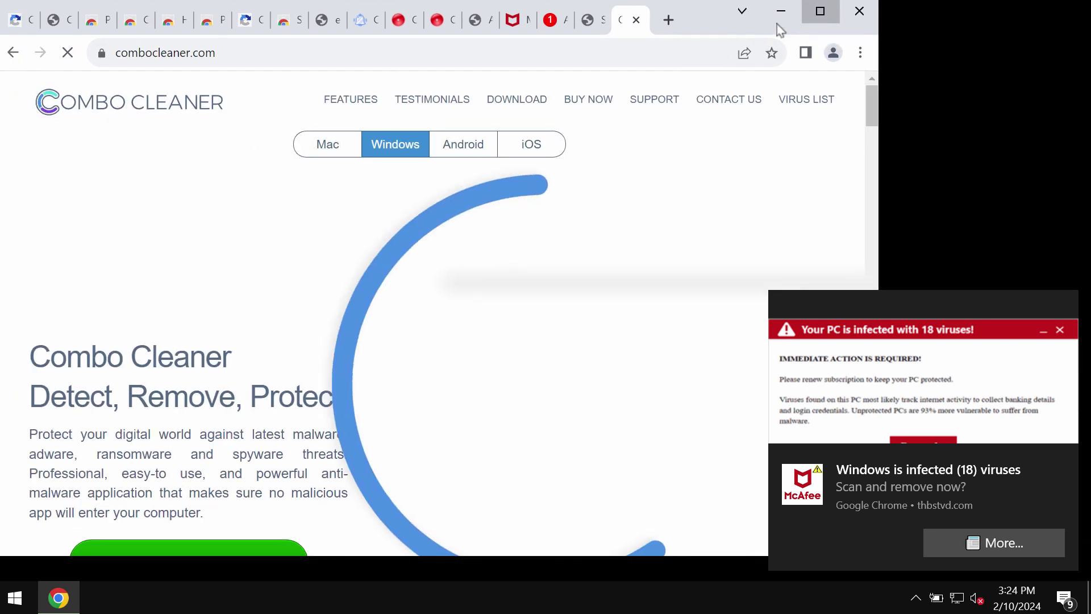
pyautogui.click(819, 12)
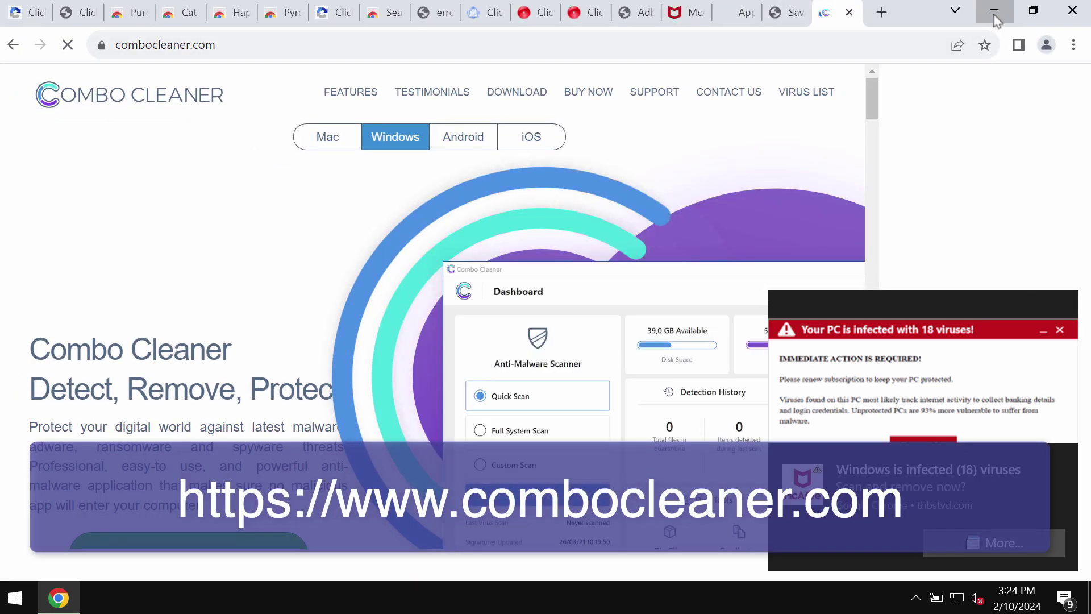
pyautogui.click(995, 17)
pyautogui.click(28, 339)
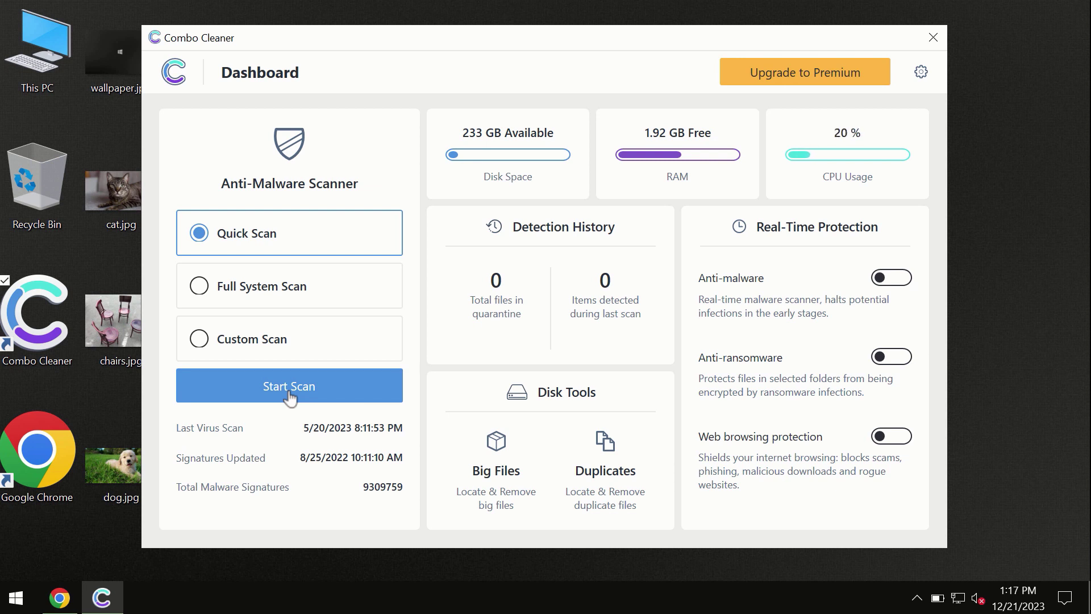
pyautogui.moveTo(67, 600)
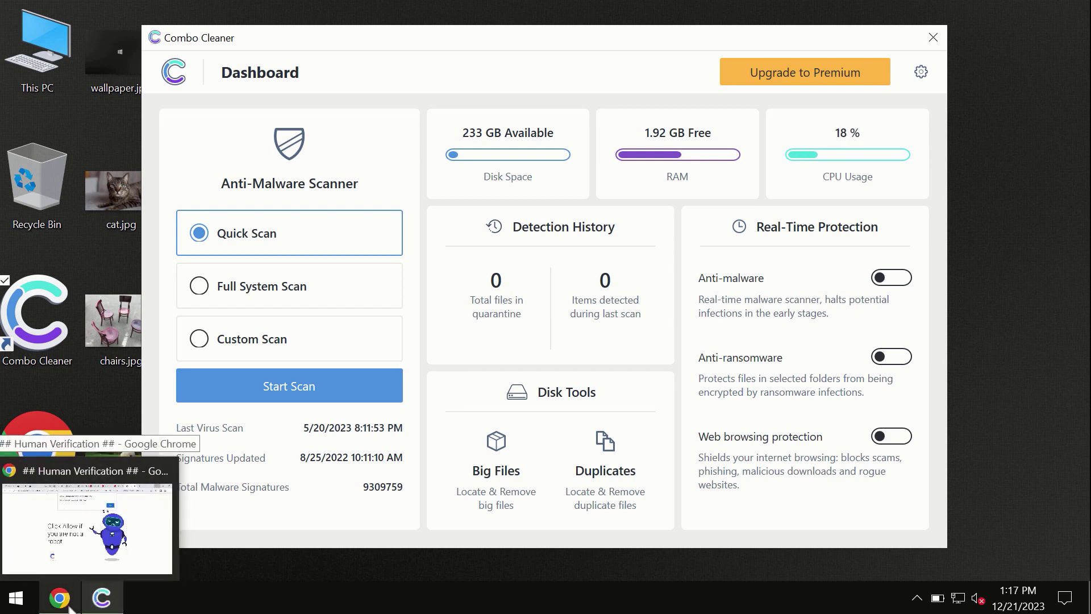
# Step: Load combocleaner.com in a new Chrome tab, then minimise Chrome back to Combo Cleaner
pyautogui.click(72, 604)
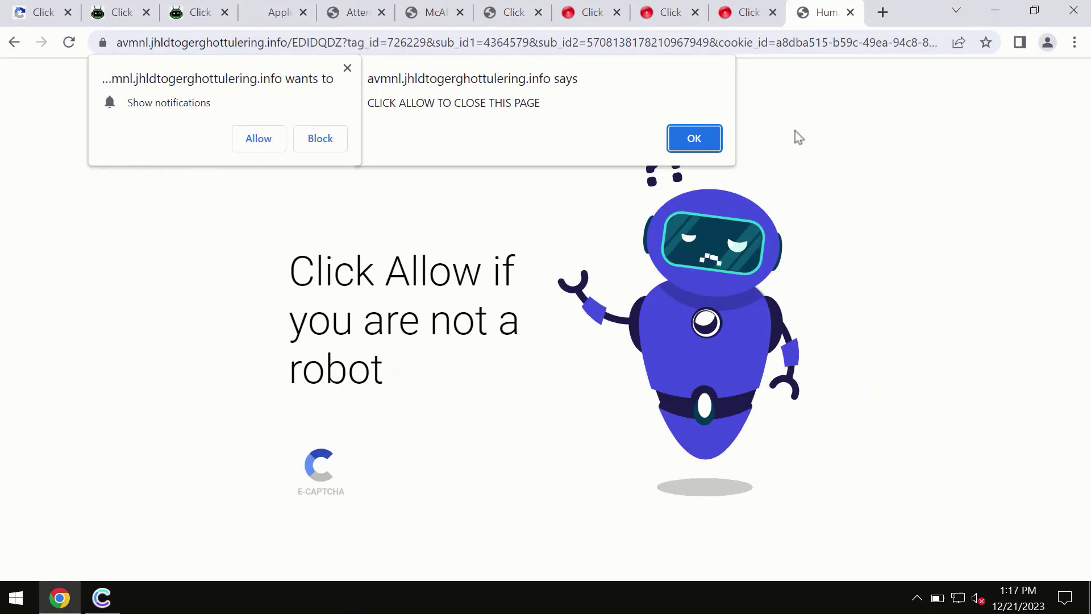
pyautogui.click(883, 13)
pyautogui.write('combocleaner.com')
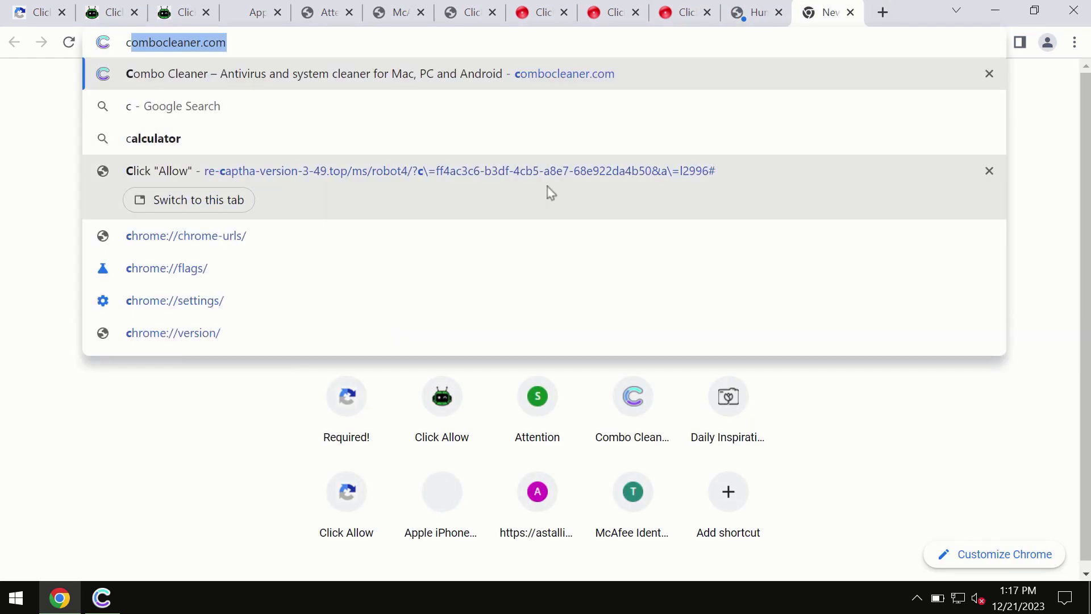
pyautogui.click(512, 68)
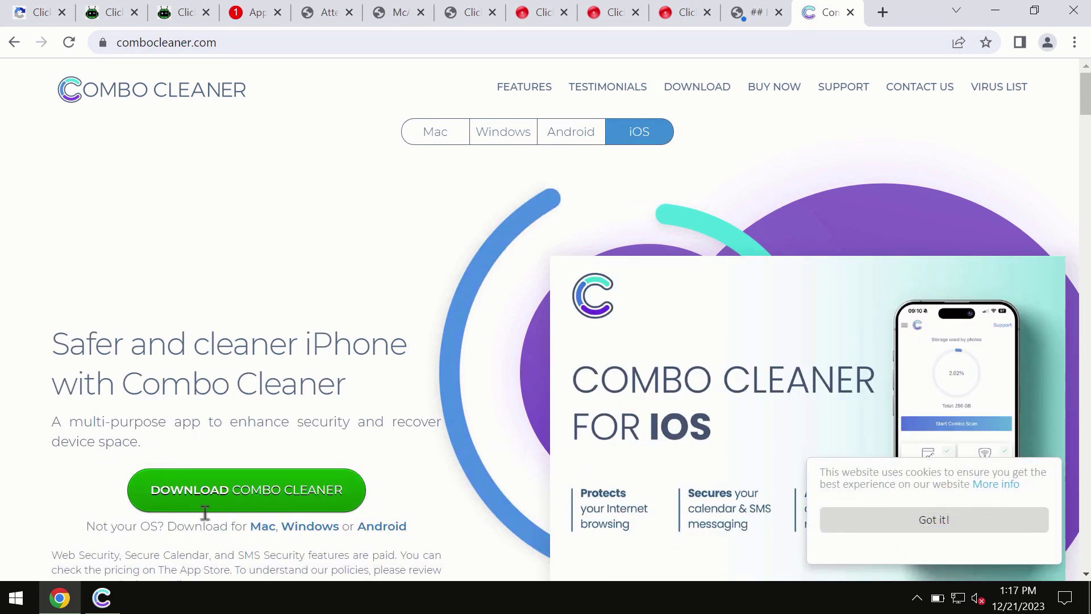
pyautogui.click(995, 11)
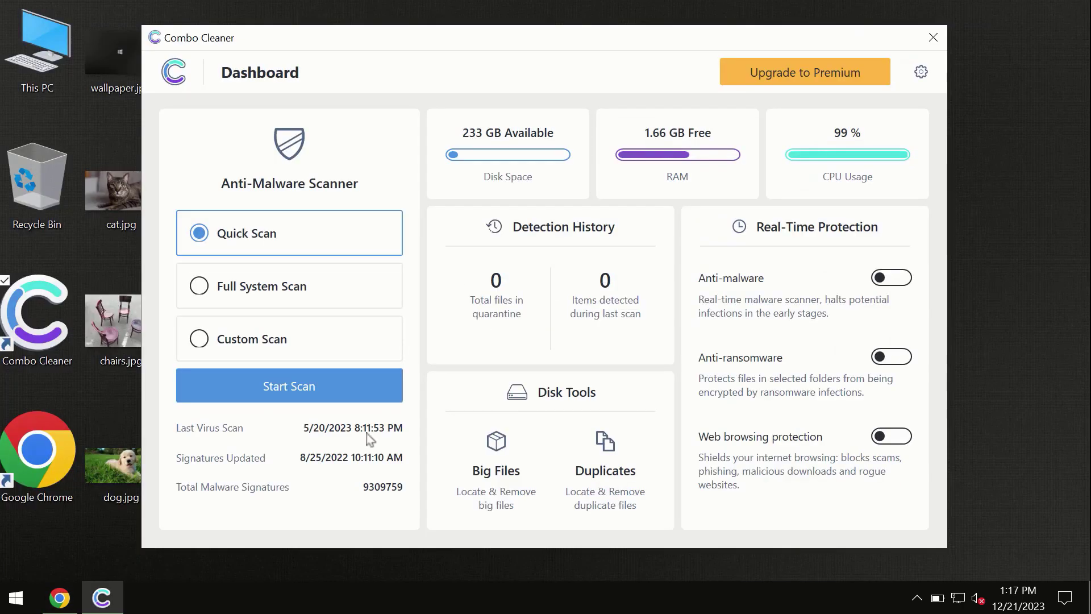
# Step: Start a Quick Scan from the Combo Cleaner Dashboard
pyautogui.click(288, 387)
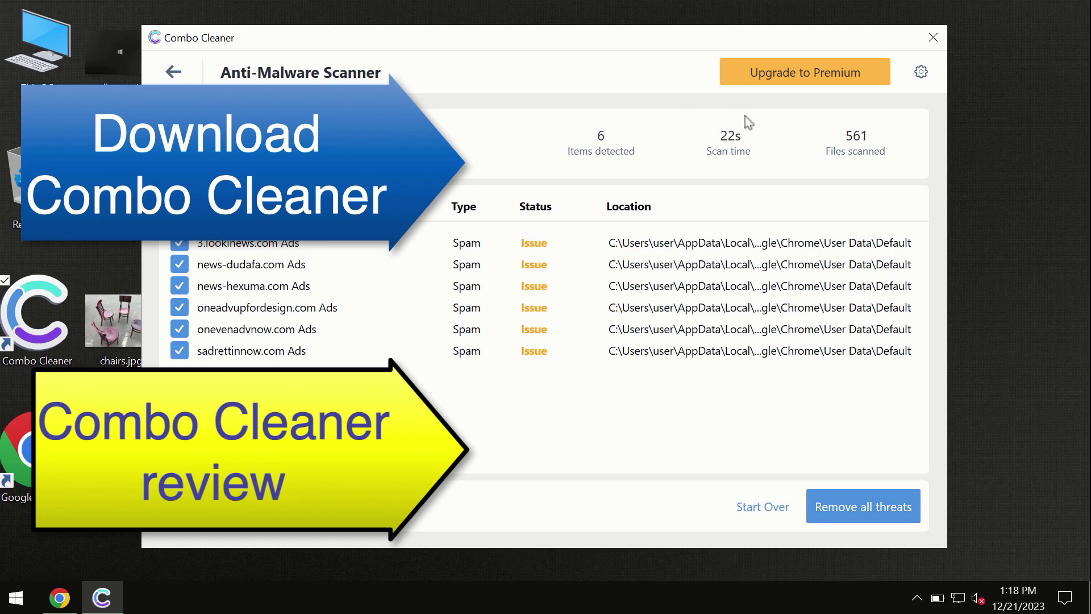
# Step: View the Upgrade to Premium offer, then go back to the six spam ad results
pyautogui.click(782, 81)
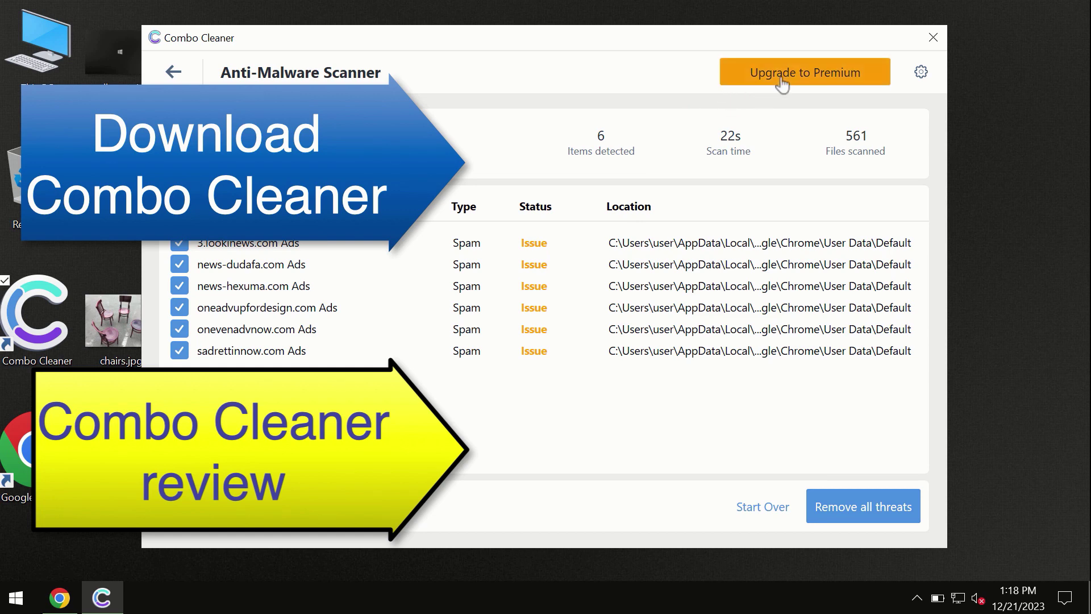
pyautogui.click(174, 71)
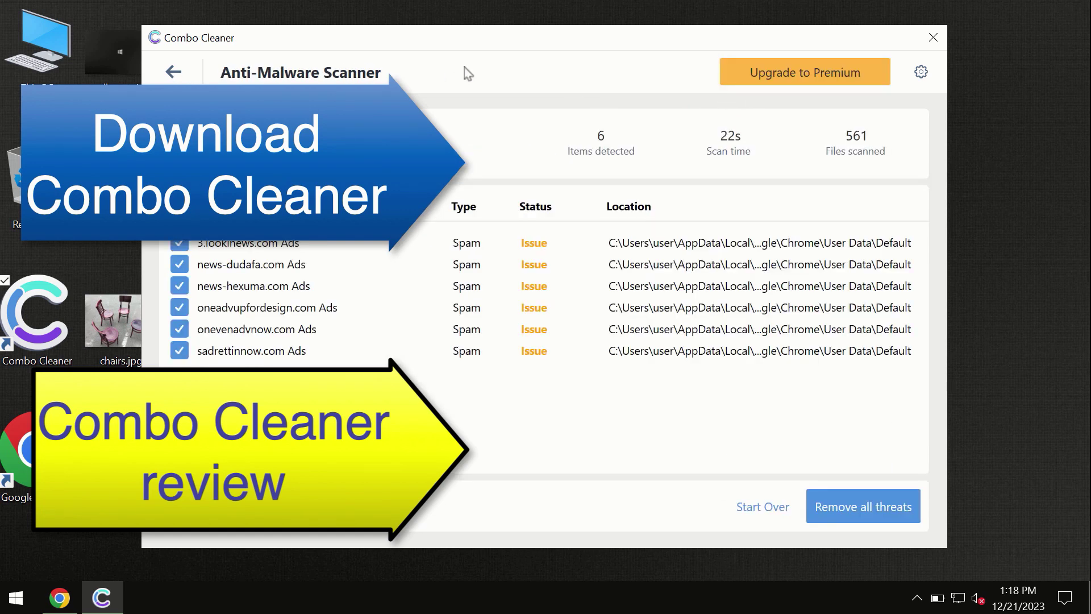